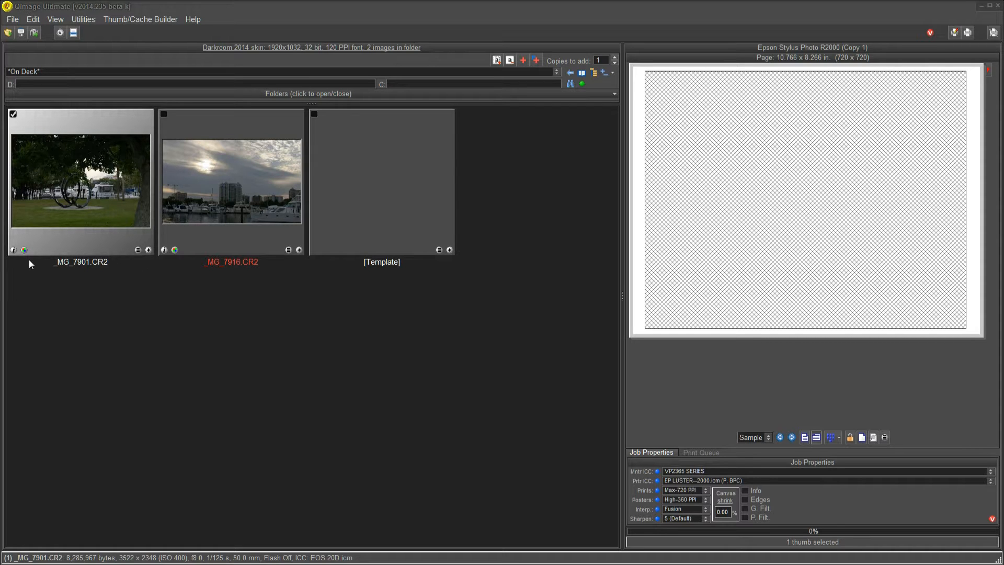
Open raw developing options for _MG_7901.CR2 and base its exposure on grid cell 1,2 using Normal (smart blk, smart clr)
{"action": "left_click", "coordinate": [67, 257]}
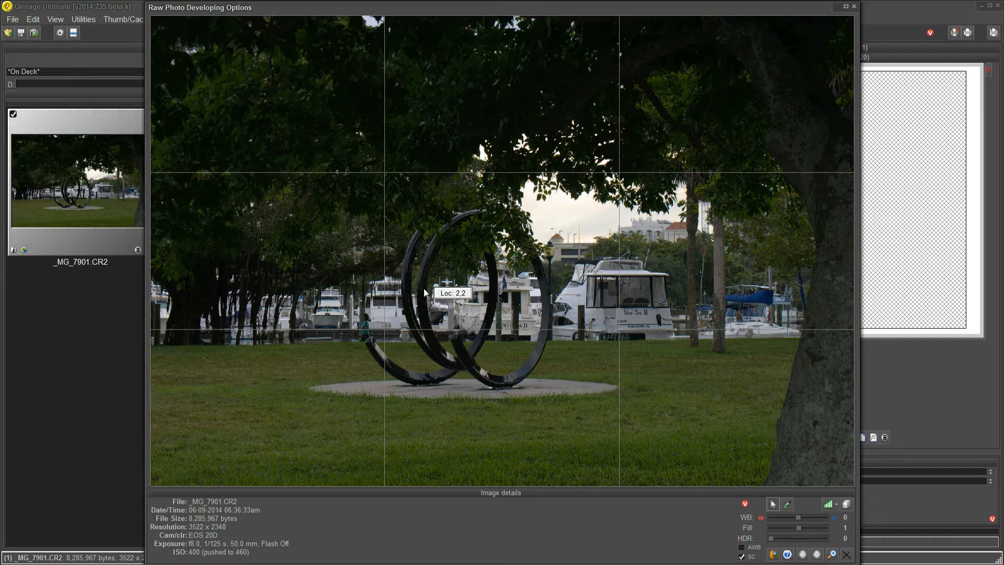
{"action": "left_click", "coordinate": [274, 247]}
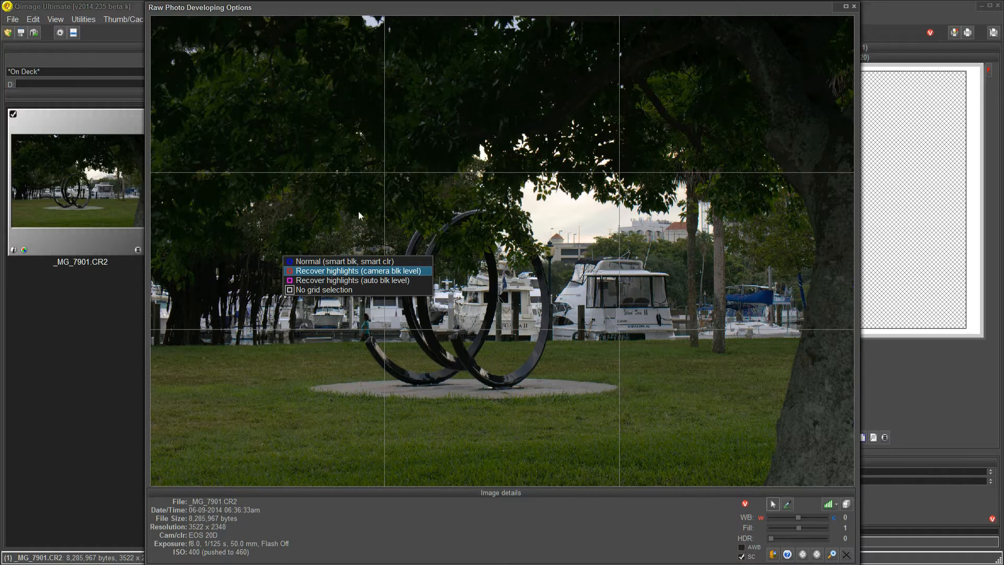
{"action": "left_click", "coordinate": [335, 261]}
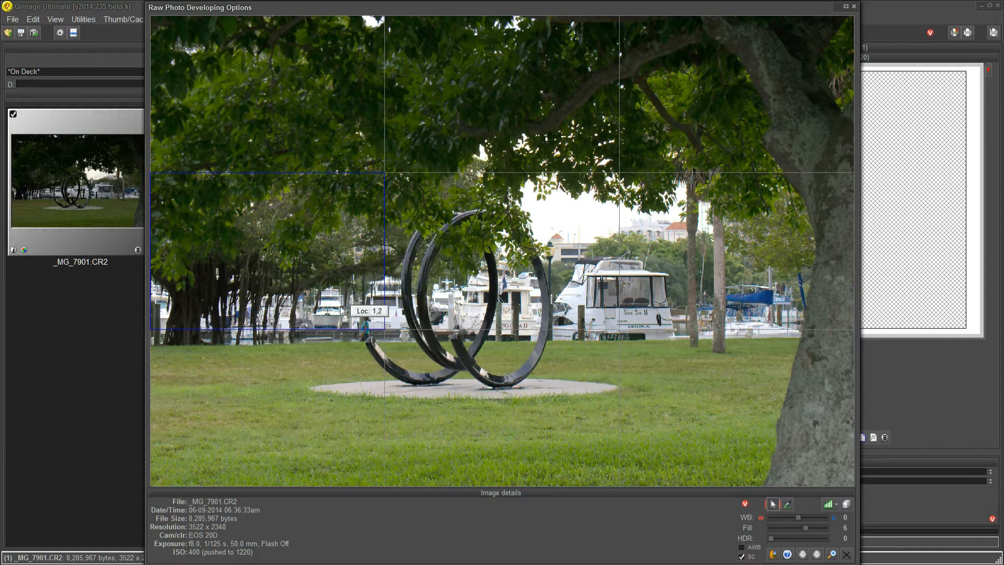
Try basing the exposure on tree canopy cell 1,1 and lawn cell 1,3, using the Normal option for each
{"action": "left_click", "coordinate": [290, 124]}
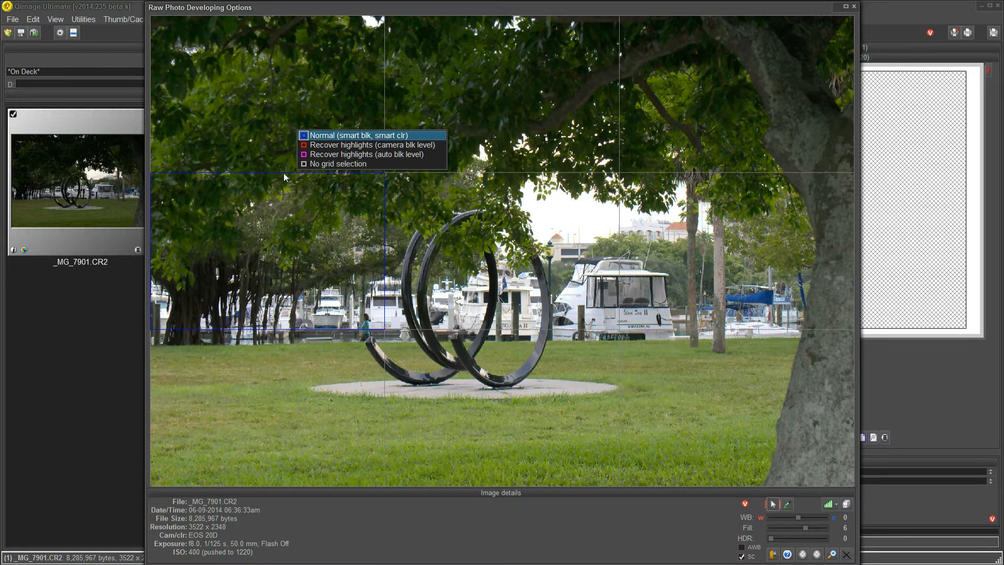
{"action": "left_click", "coordinate": [300, 136]}
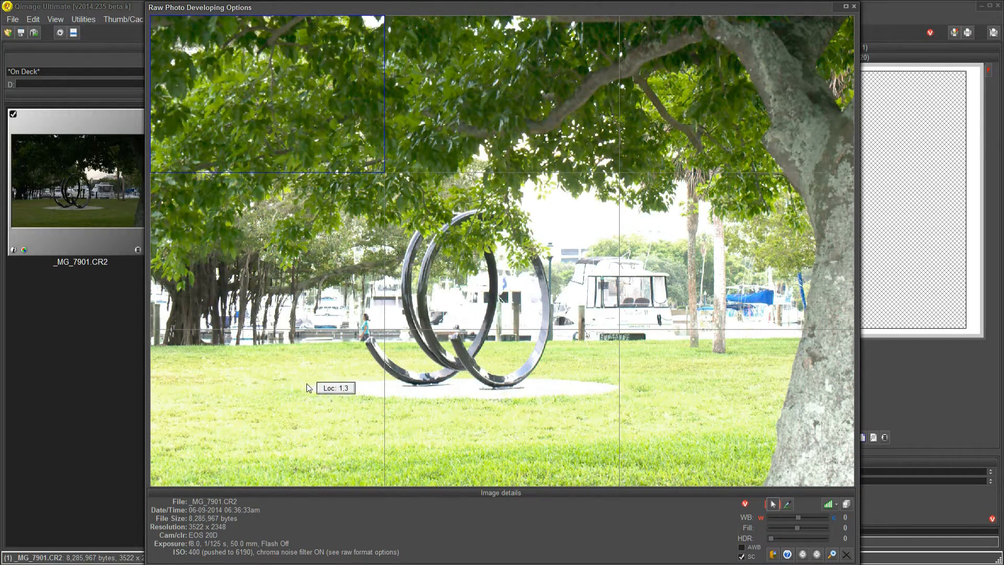
{"action": "left_click", "coordinate": [218, 400]}
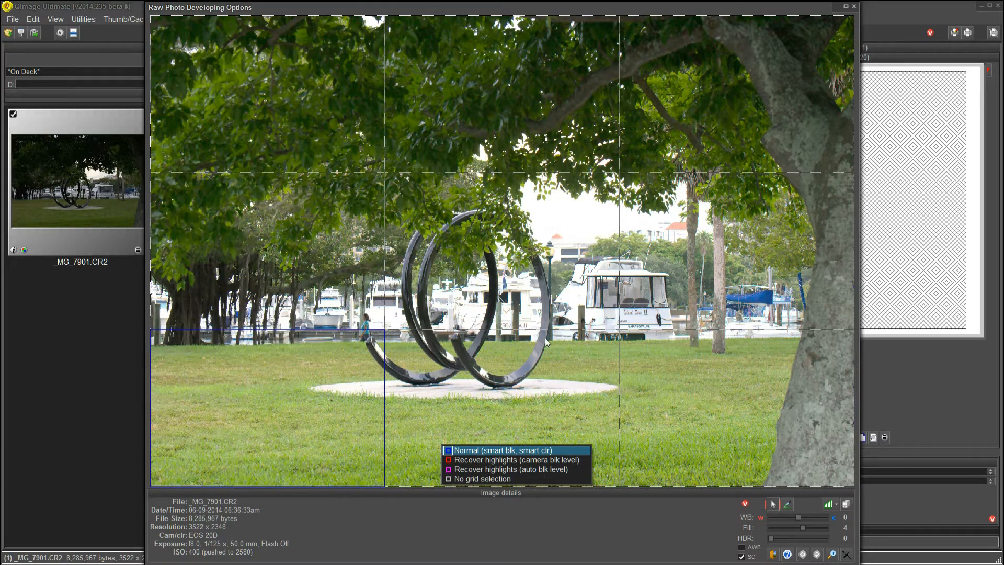
{"action": "left_click", "coordinate": [570, 294]}
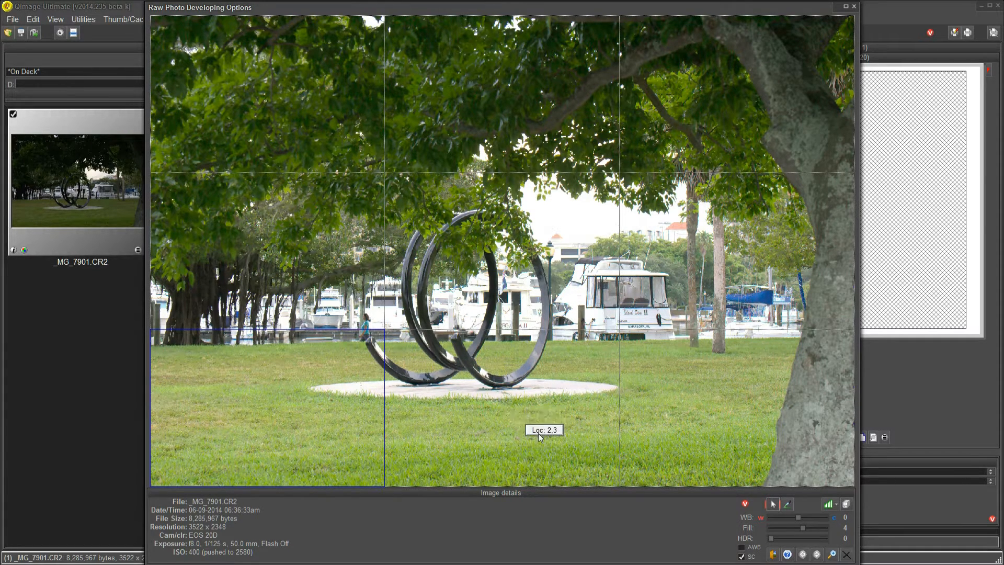
Try the Normal option on the central grid cell 2,2 and raise the Fill value to 11
{"action": "left_click", "coordinate": [508, 308]}
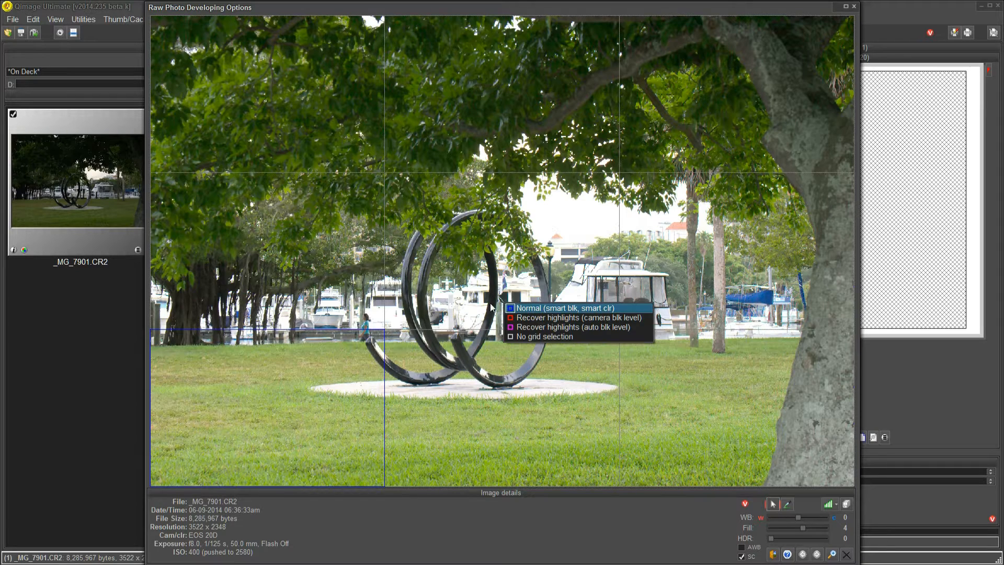
{"action": "left_click", "coordinate": [508, 309]}
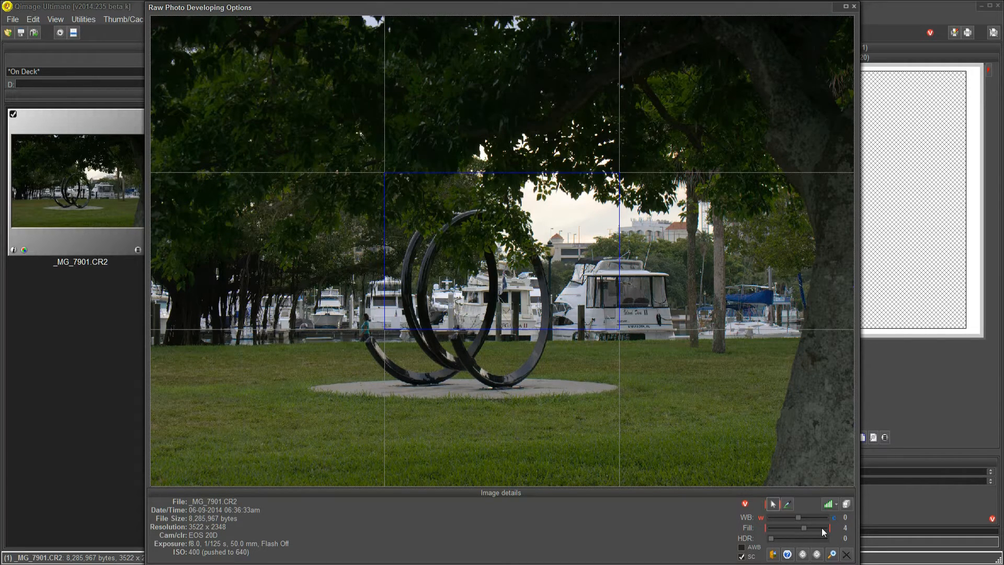
{"action": "key", "text": "Right"}
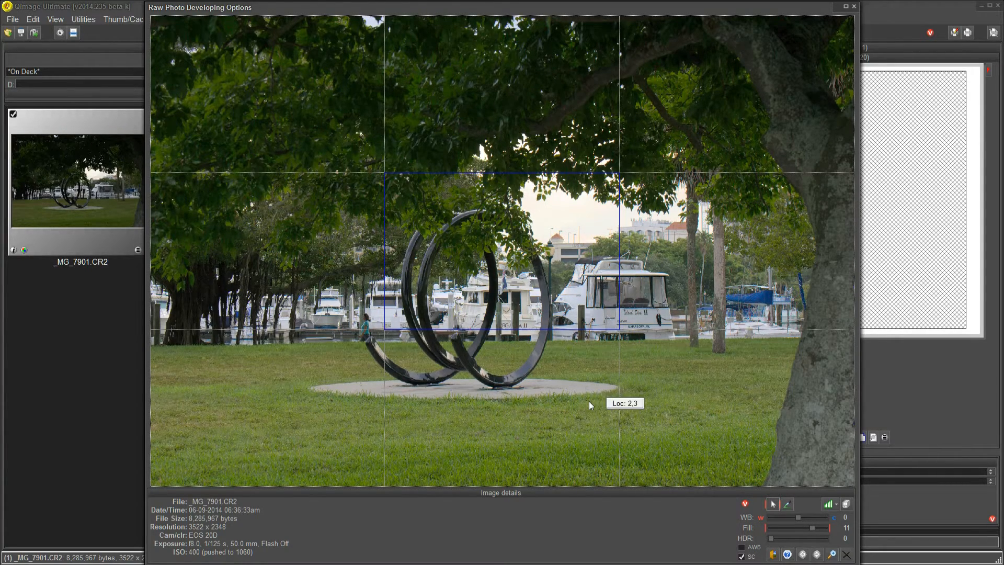
{"action": "key", "text": "Right"}
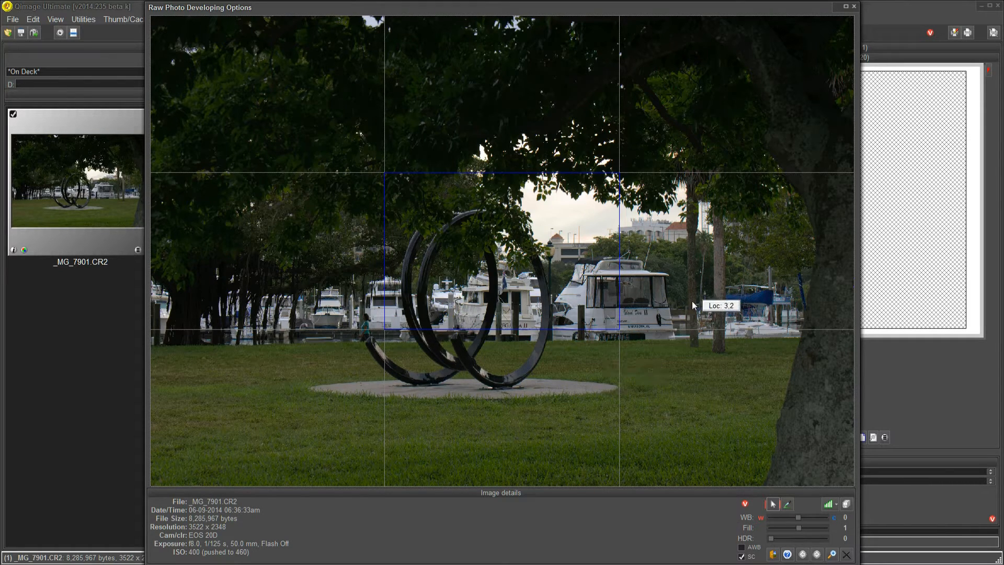
Develop the photo using Normal on a custom rectangle covering the sculpture's lower part, nearby boats and lawn, and save the changes
{"action": "left_click_drag", "start_coordinate": [667, 276], "coordinate": [534, 271]}
{"action": "left_click_drag", "start_coordinate": [431, 274], "coordinate": [390, 469]}
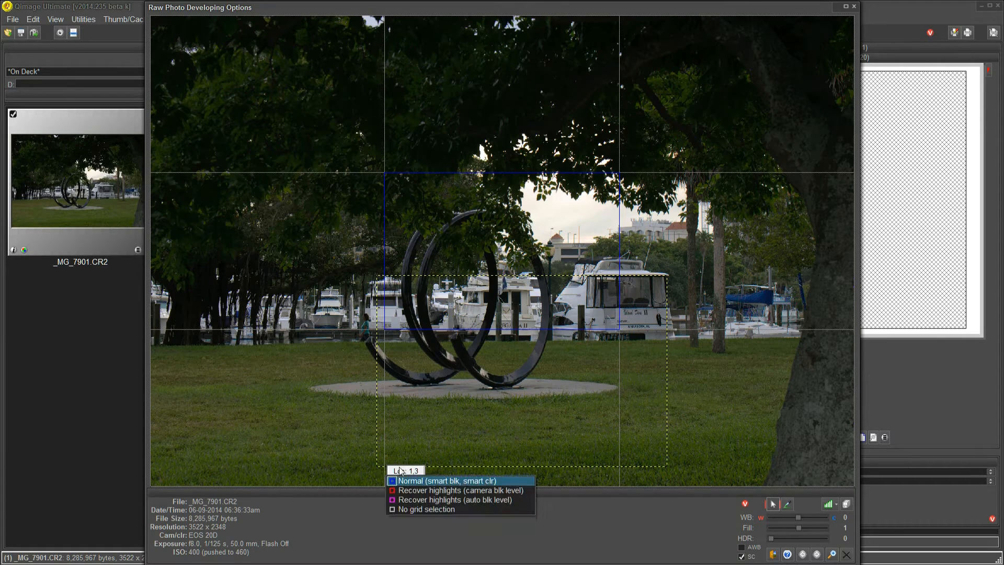
{"action": "left_click", "coordinate": [399, 481]}
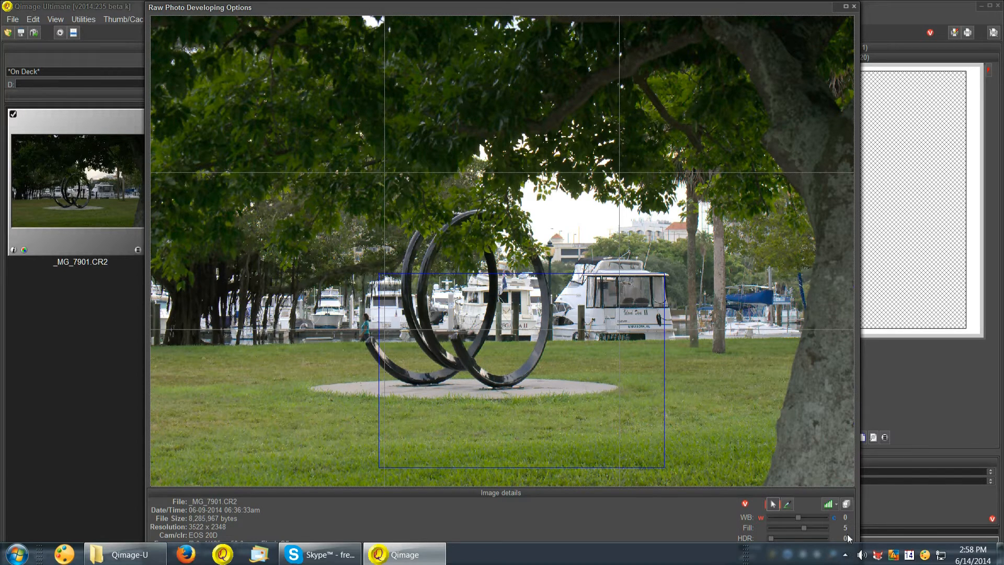
{"action": "left_click", "coordinate": [846, 555]}
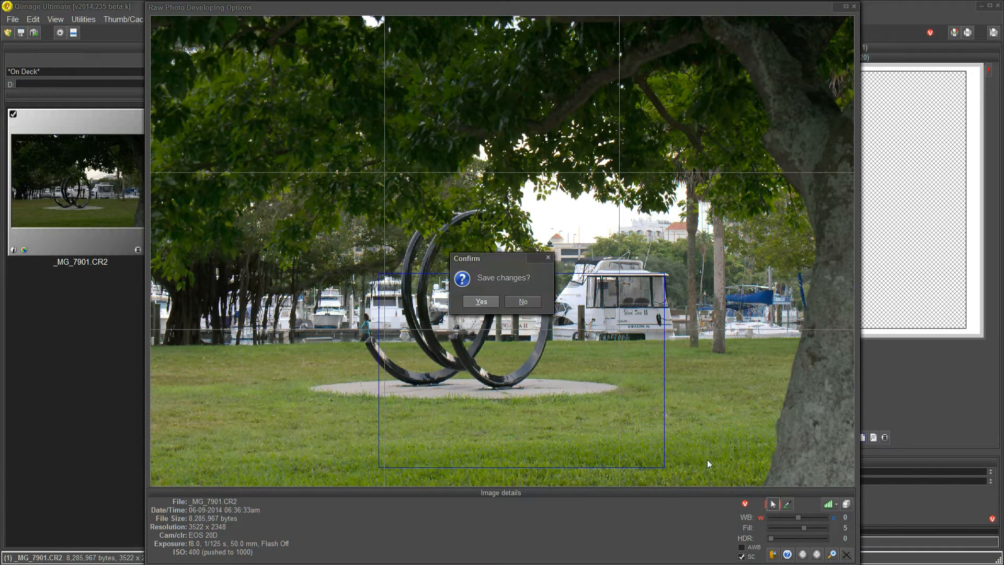
{"action": "left_click", "coordinate": [480, 301]}
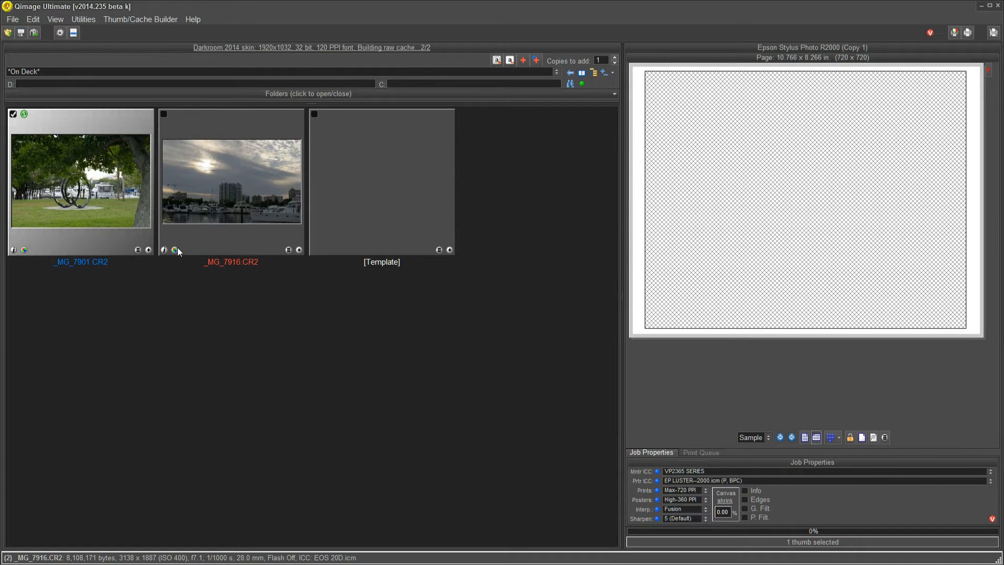
Open raw developing options for _MG_7916.CR2 and apply Normal to a custom rectangle covering the tall central building, boats and water
{"action": "left_click", "coordinate": [246, 249]}
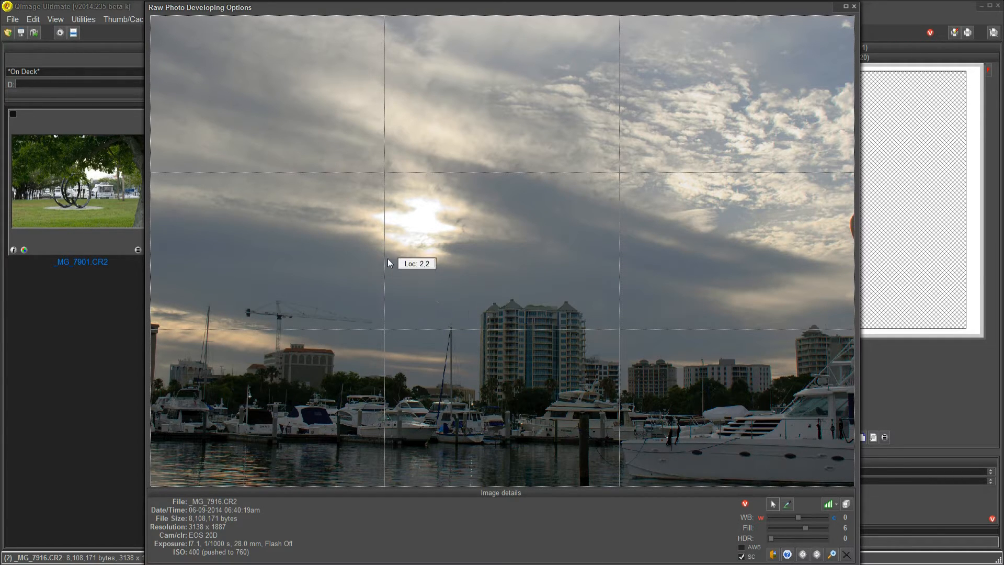
{"action": "left_click_drag", "start_coordinate": [387, 256], "coordinate": [619, 487]}
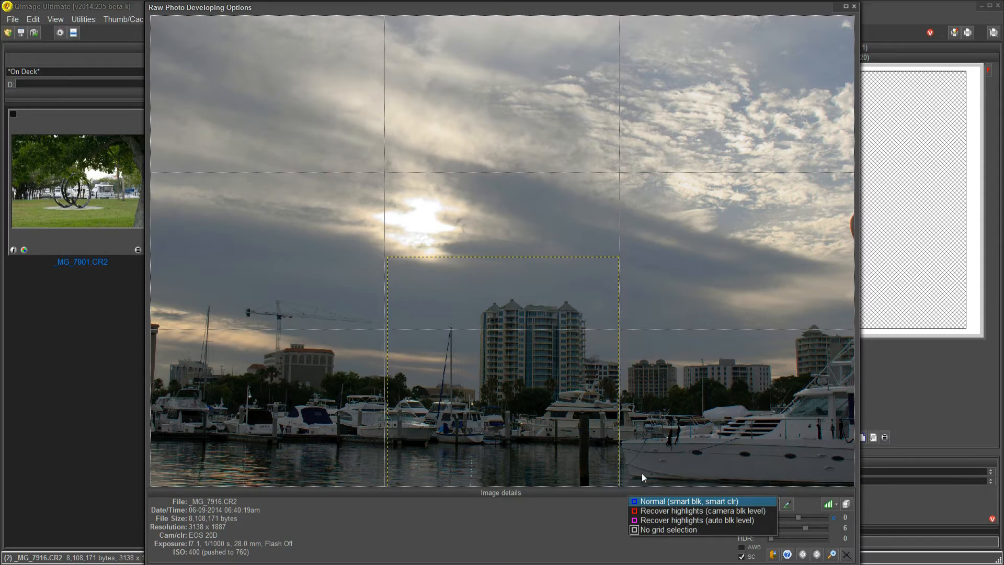
{"action": "left_click", "coordinate": [649, 501]}
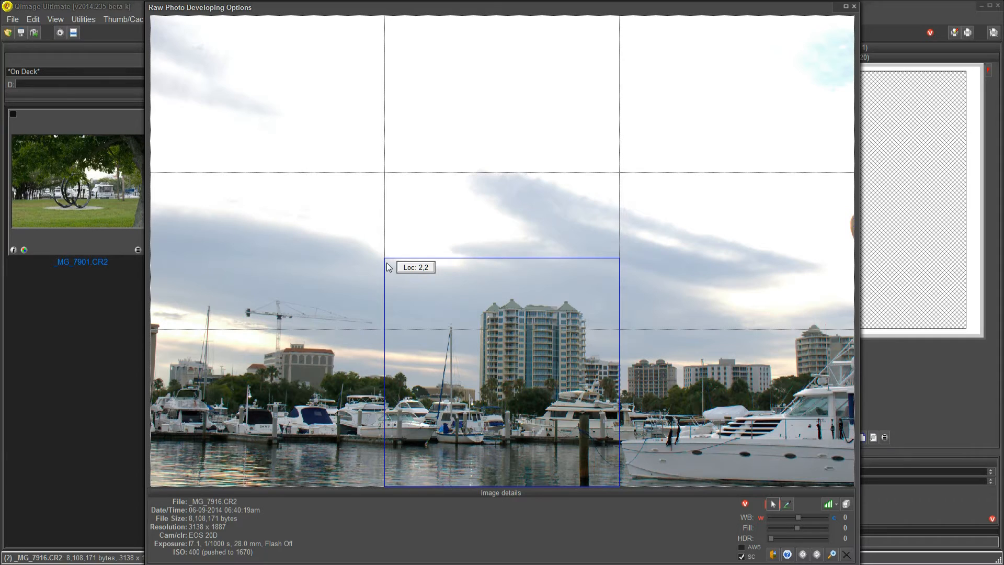
Redraw the custom rectangle slightly lower over the building and marina, apply Normal, and save the changes
{"action": "left_click_drag", "start_coordinate": [387, 263], "coordinate": [620, 485]}
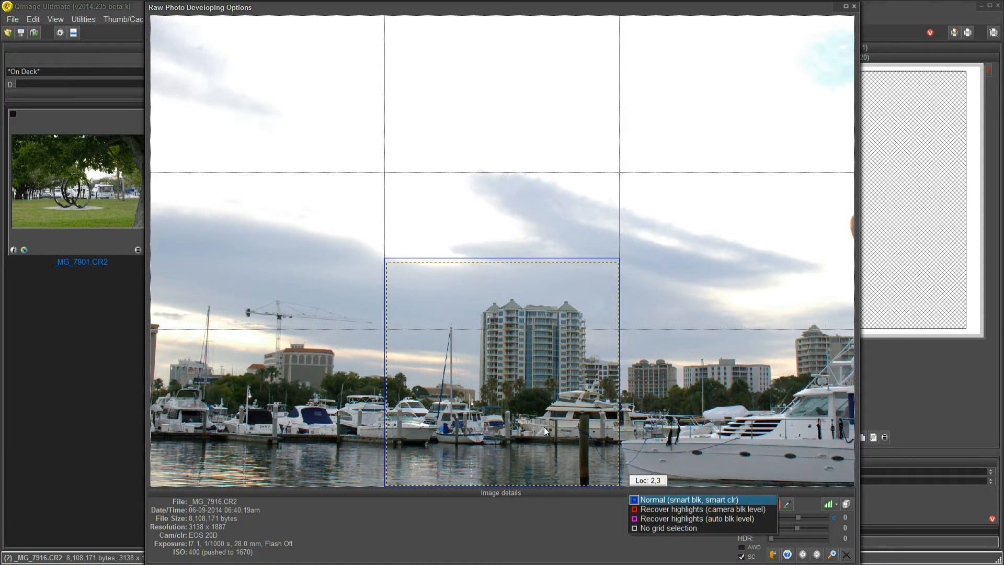
{"action": "left_click", "coordinate": [631, 502]}
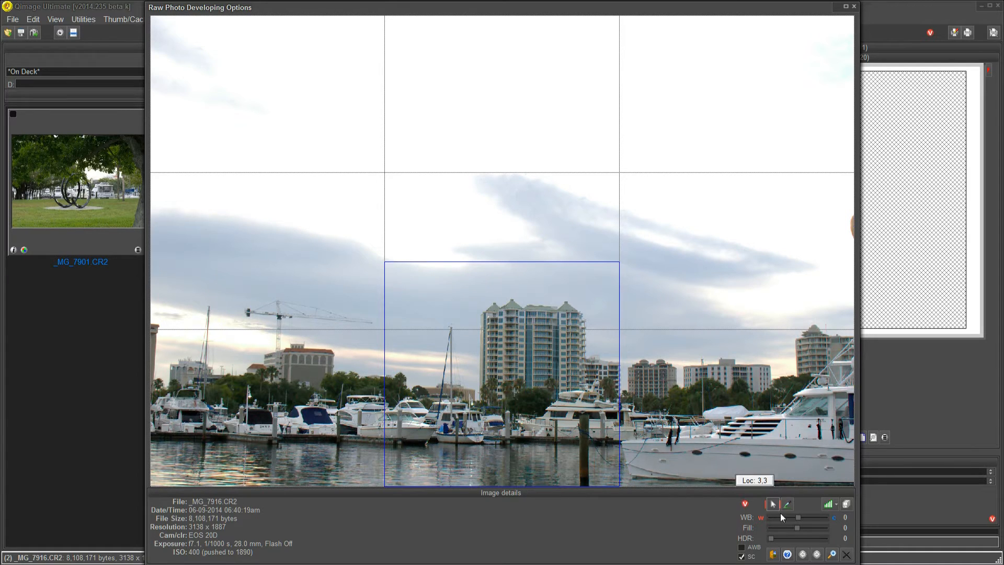
{"action": "left_click", "coordinate": [847, 555]}
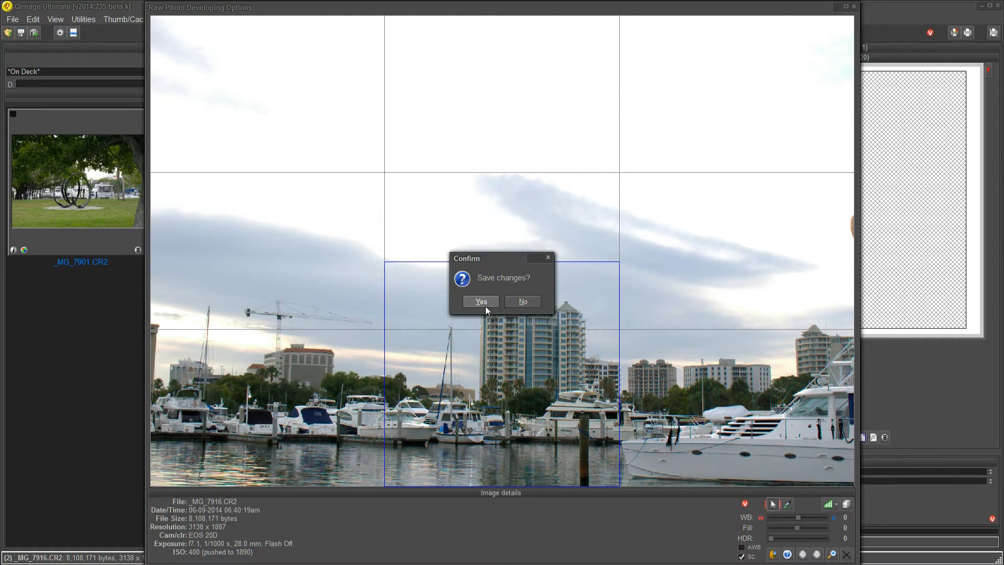
{"action": "left_click", "coordinate": [485, 302]}
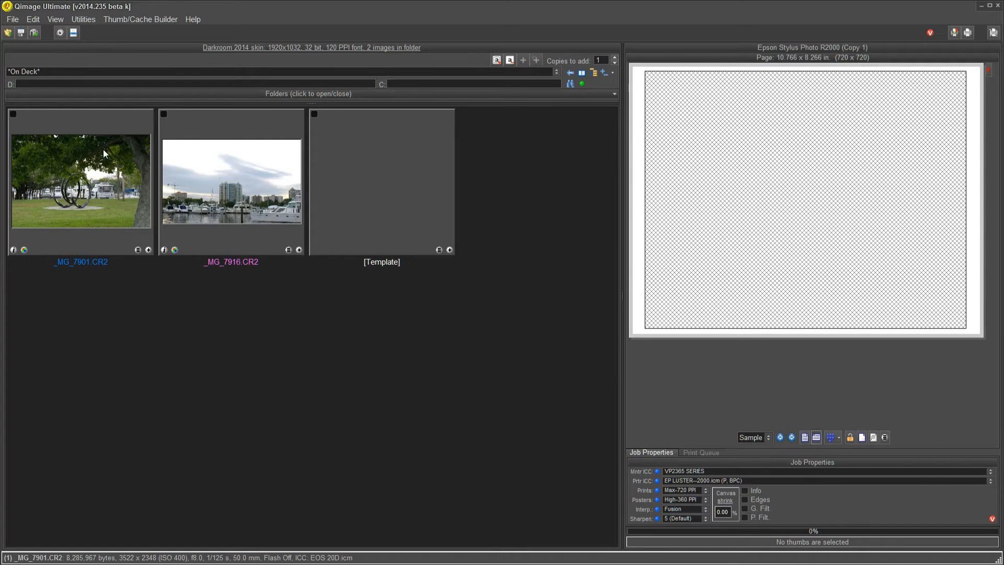
Open the developed _MG_7901.CR2 photo in the full-screen viewer
{"action": "double_click", "coordinate": [90, 181]}
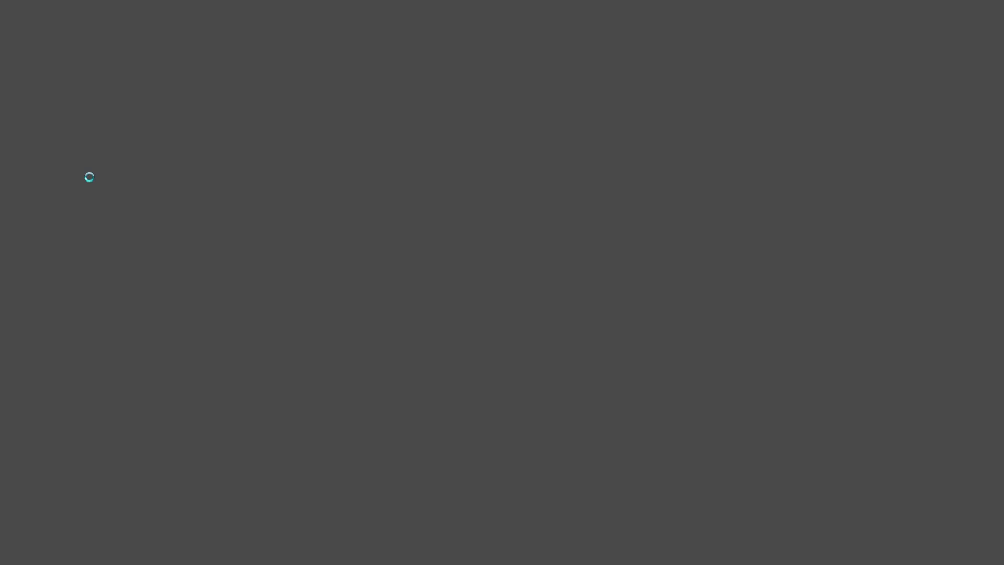
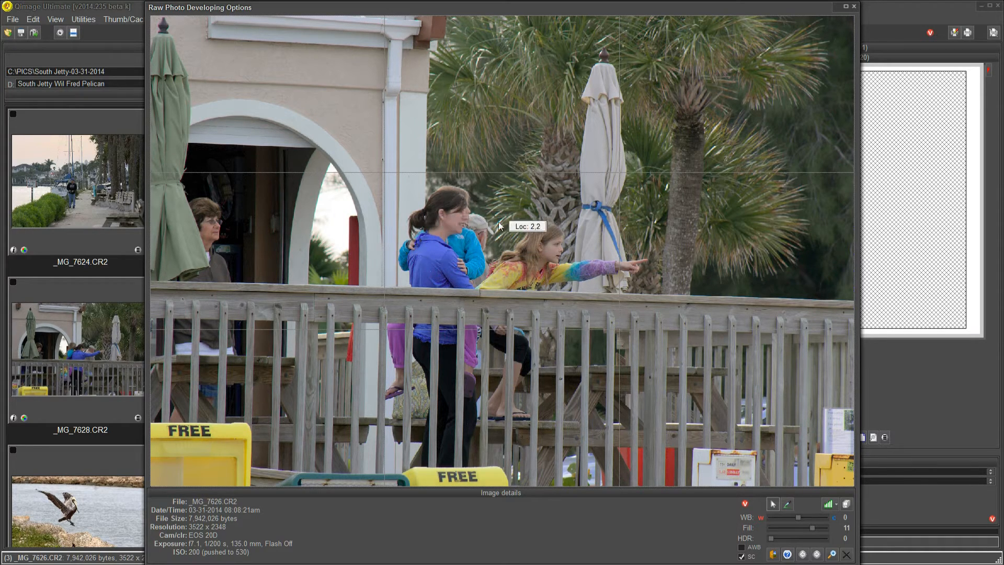
Develop _MG_7626.CR2 using Normal on a custom rectangle around the standing woman in the blue jacket
{"action": "mouse_move", "coordinate": [407, 177]}
{"action": "left_mouse_down"}
{"action": "mouse_move", "coordinate": [523, 198]}
{"action": "mouse_move", "coordinate": [563, 237]}
{"action": "mouse_move", "coordinate": [565, 294]}
{"action": "mouse_move", "coordinate": [516, 466]}
{"action": "left_mouse_up"}
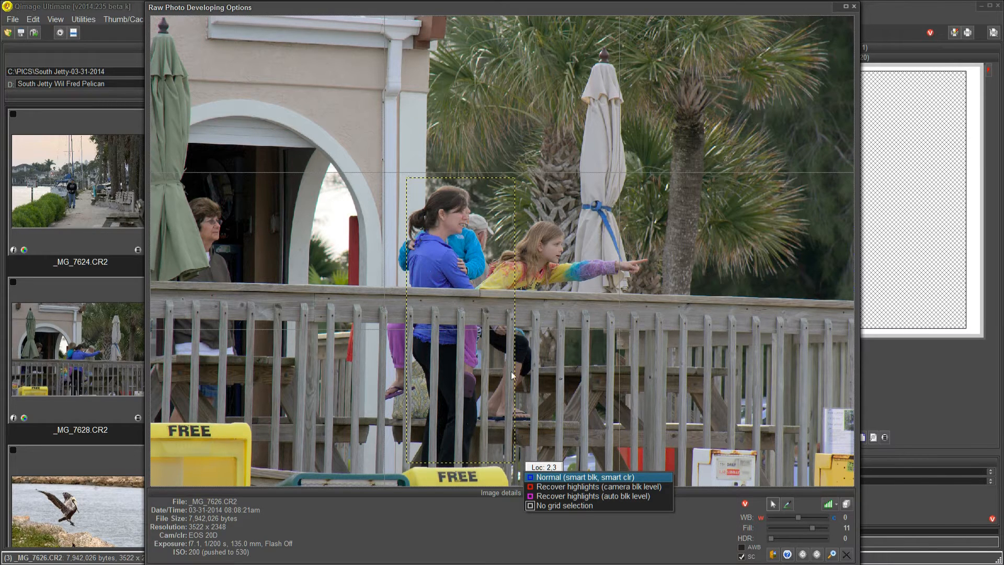
{"action": "left_click", "coordinate": [535, 477]}
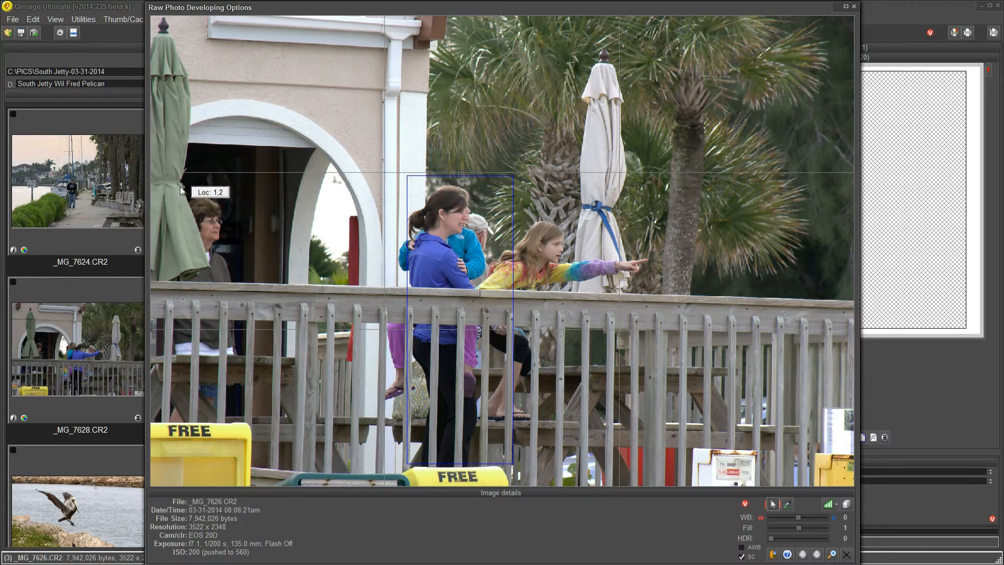
Try Normal on a custom rectangle around the seated woman beside the green umbrella and close the developing options without saving
{"action": "left_click_drag", "start_coordinate": [177, 184], "coordinate": [248, 262]}
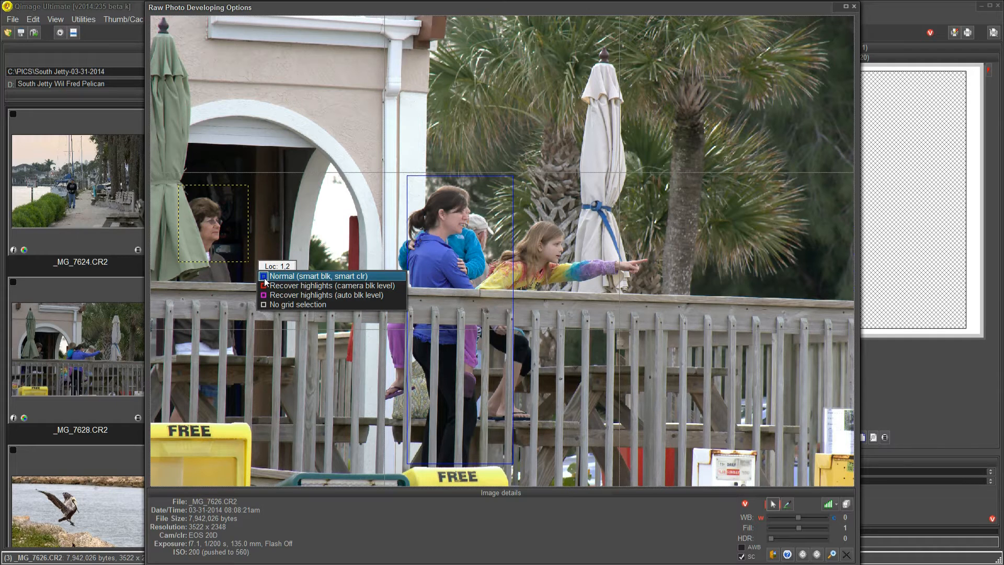
{"action": "left_click", "coordinate": [264, 277]}
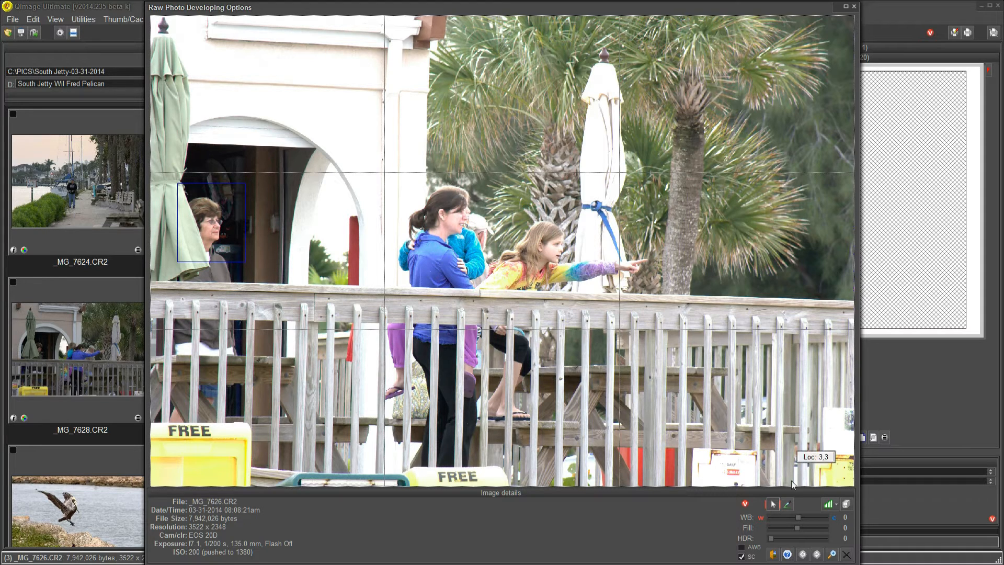
{"action": "left_click", "coordinate": [847, 554]}
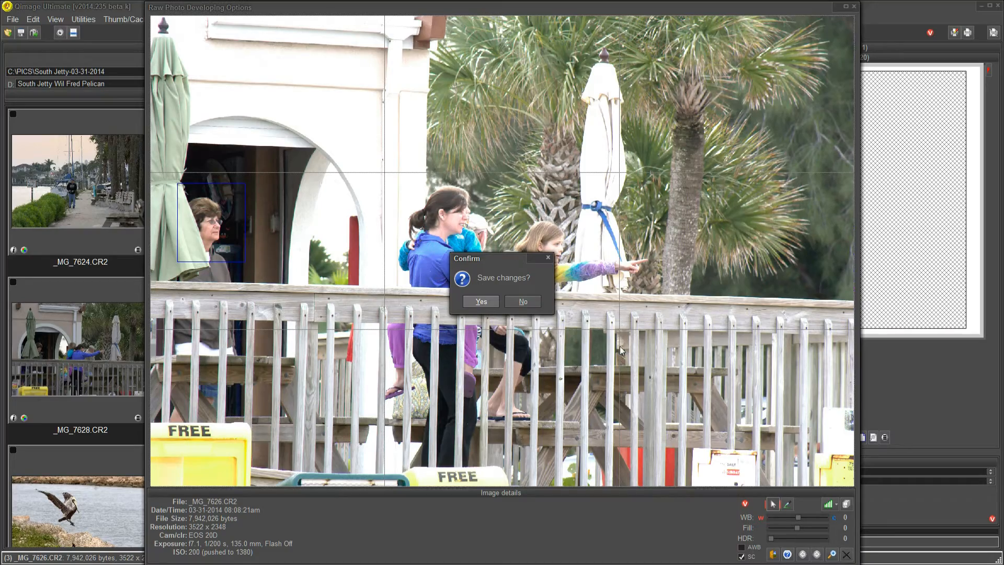
{"action": "left_click", "coordinate": [523, 301]}
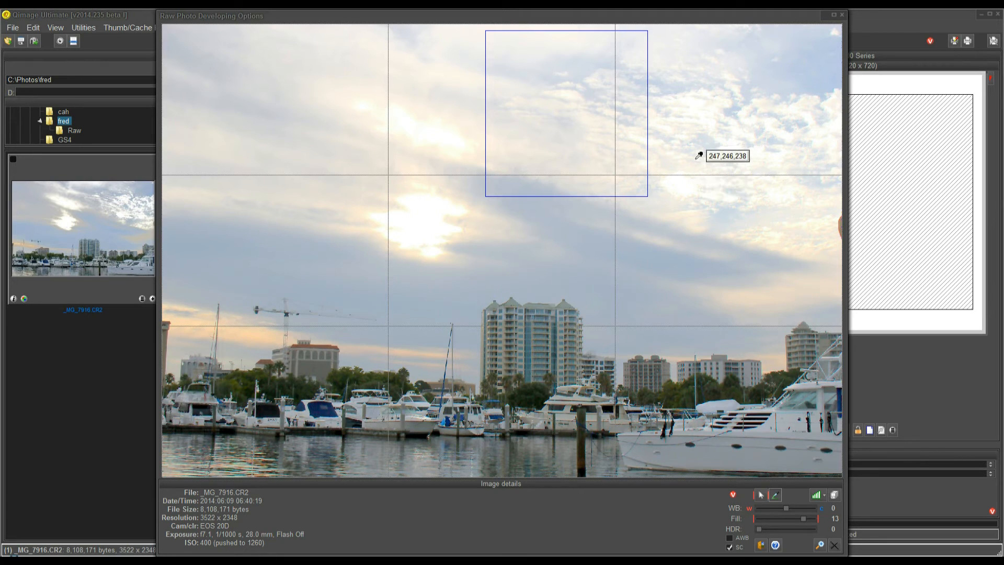
Raise the HDR amount of _MG_7916.CR2, trying 28, and settle on 21
{"action": "left_click", "coordinate": [758, 529]}
{"action": "left_click_drag", "start_coordinate": [770, 528], "coordinate": [778, 530]}
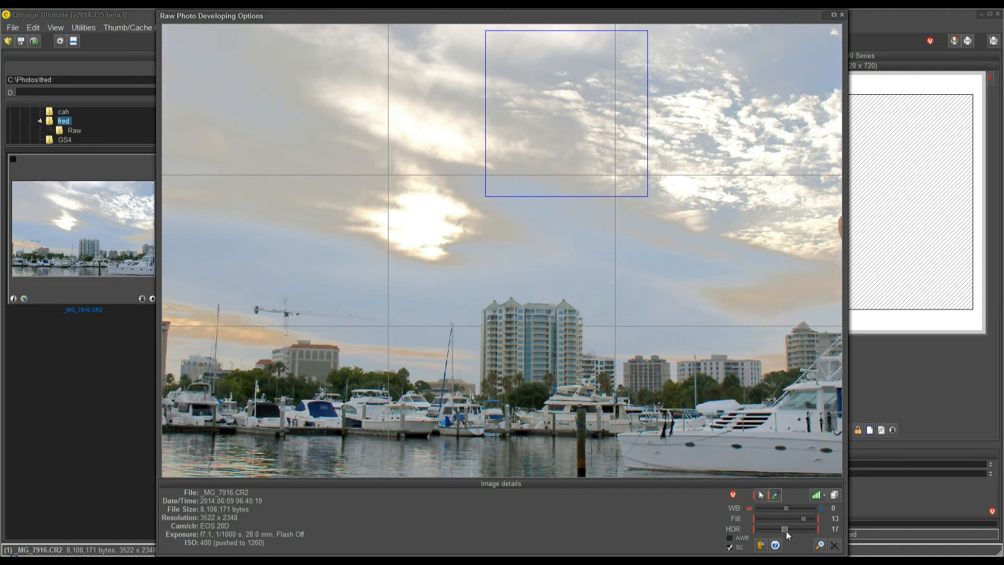
{"action": "left_click_drag", "start_coordinate": [788, 532], "coordinate": [793, 529]}
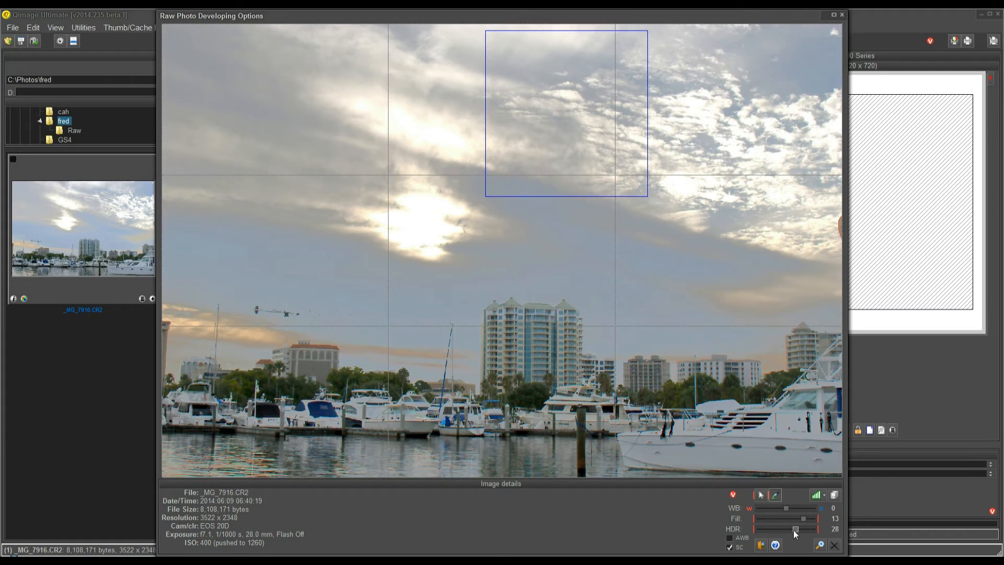
{"action": "left_click_drag", "start_coordinate": [792, 530], "coordinate": [791, 529]}
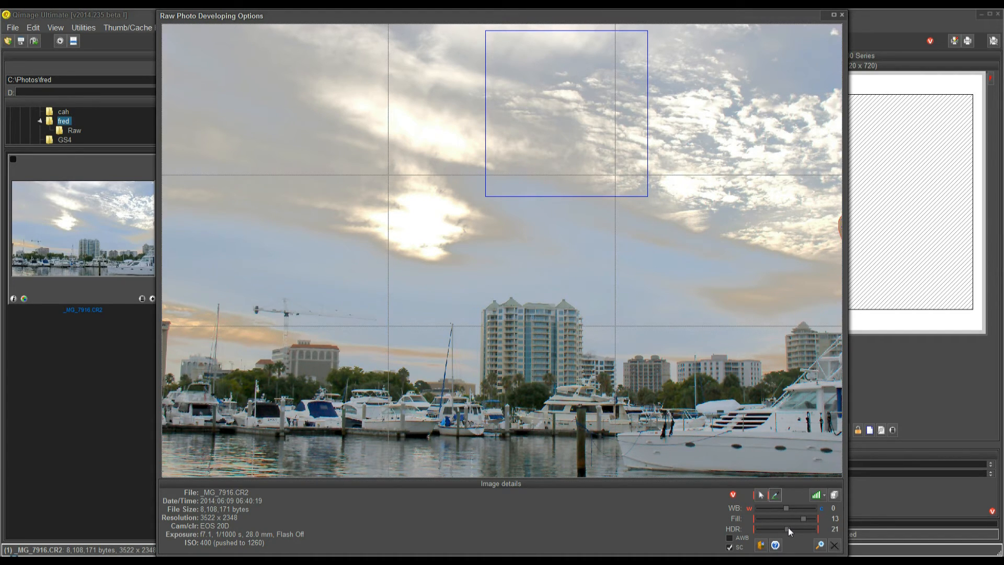
Compare the sky with HDR at 0 and restored to 21
{"action": "left_click", "coordinate": [761, 528]}
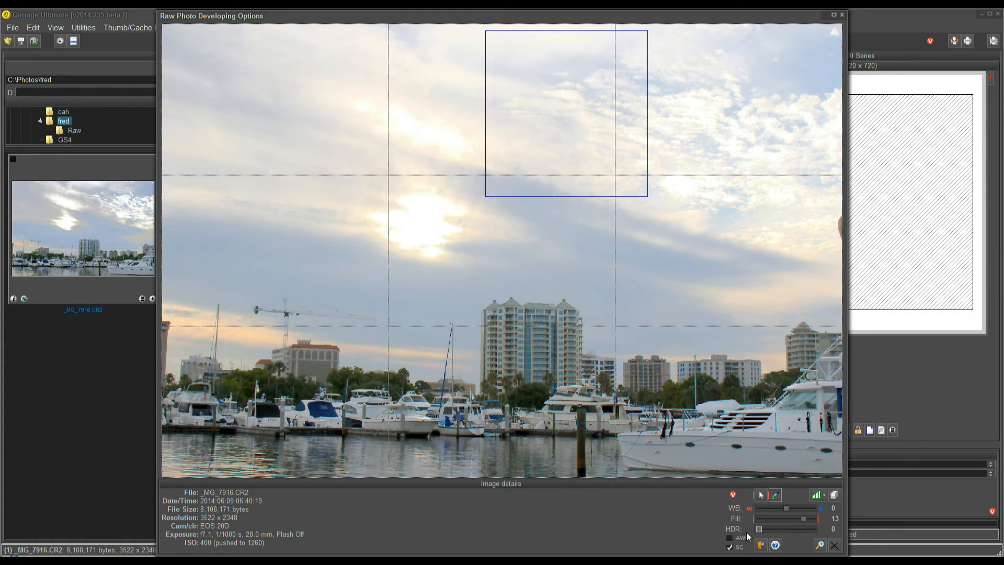
{"action": "left_click", "coordinate": [786, 529]}
{"action": "left_click", "coordinate": [787, 530]}
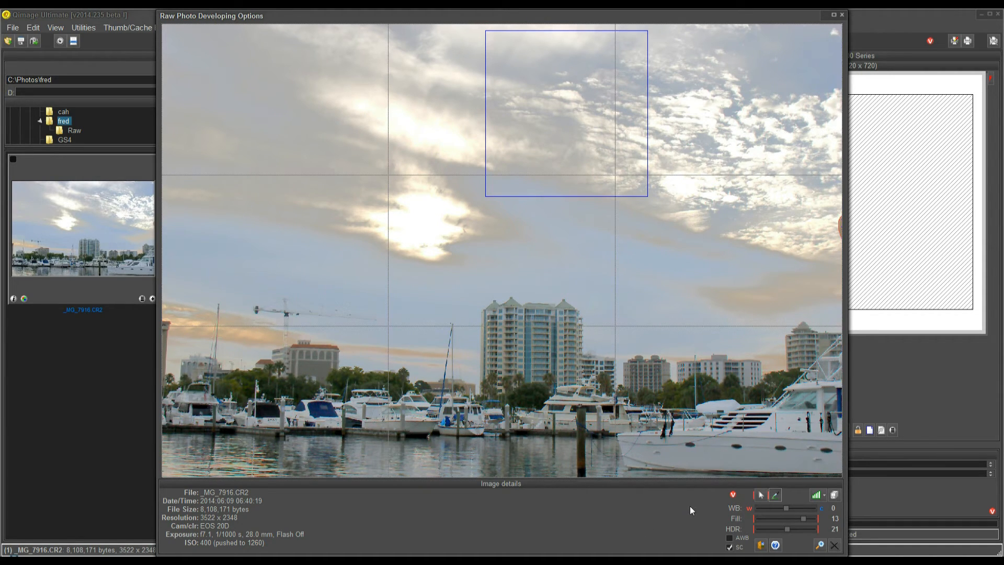
Set the white balance by sampling the bright cloud near the sky rectangle's edge, and compare the photo with SC off and on
{"action": "left_click", "coordinate": [776, 494]}
{"action": "left_click", "coordinate": [641, 139]}
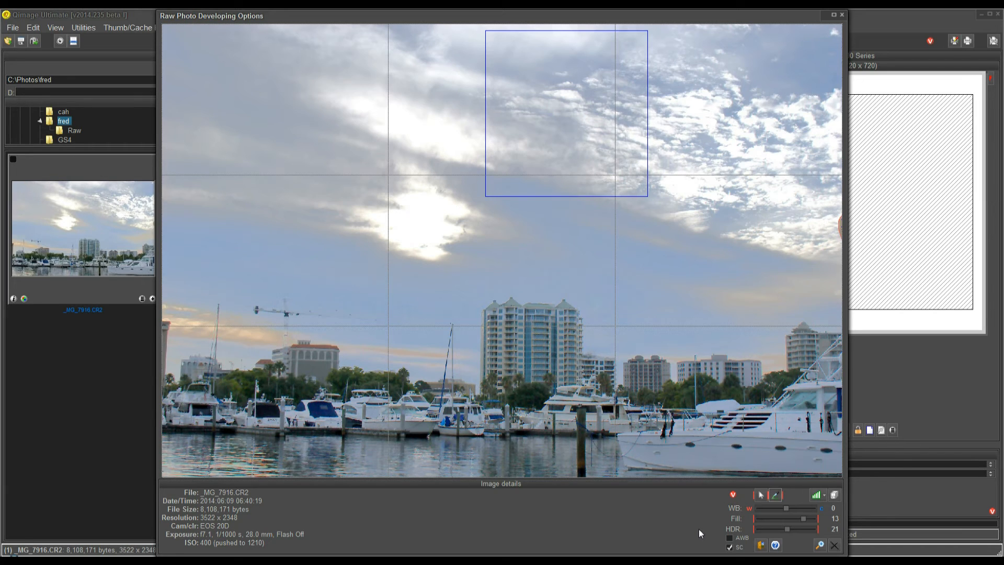
{"action": "left_click", "coordinate": [730, 547]}
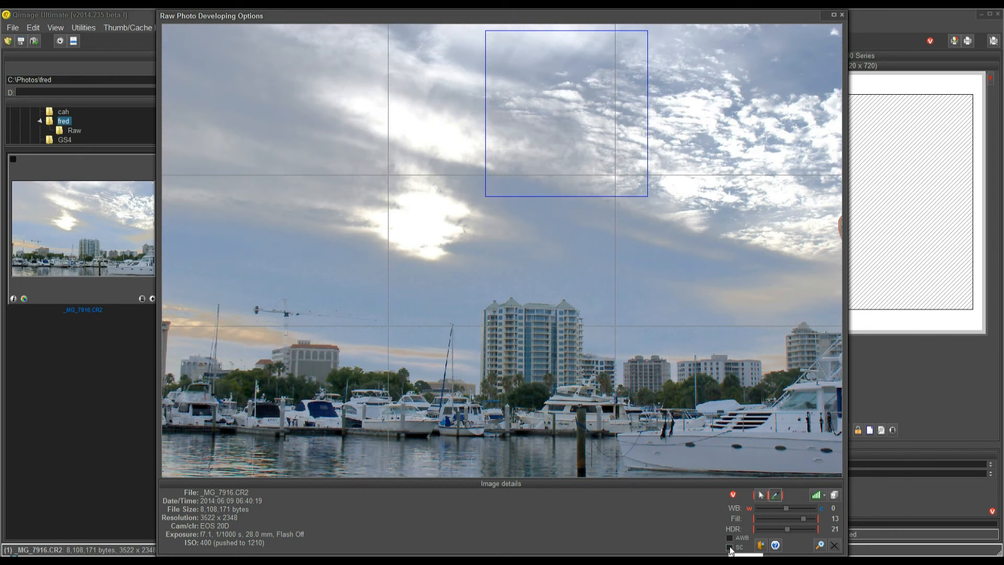
{"action": "left_click", "coordinate": [730, 547]}
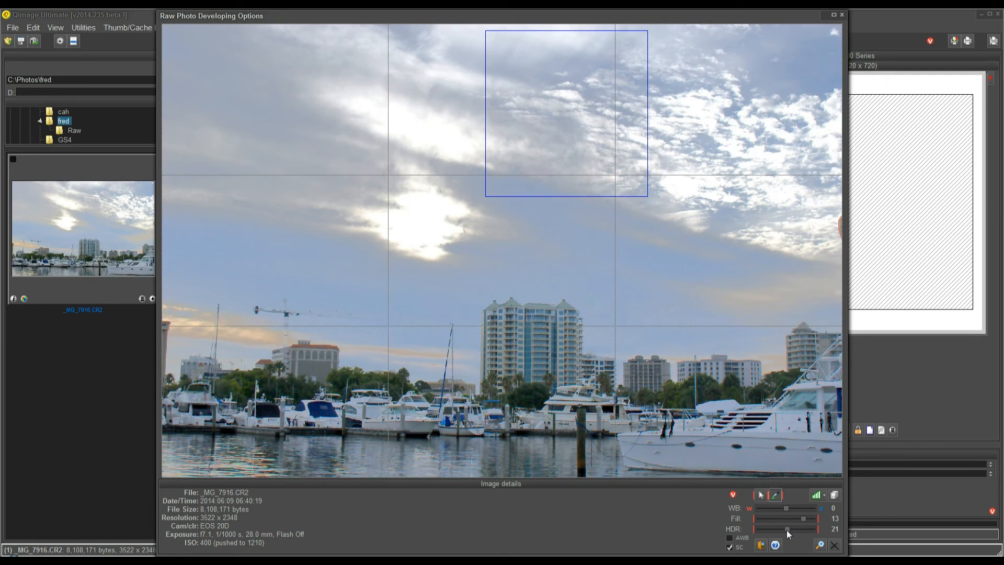
Reset the photo's HDR and Fill amounts to 0
{"action": "left_click", "coordinate": [755, 531]}
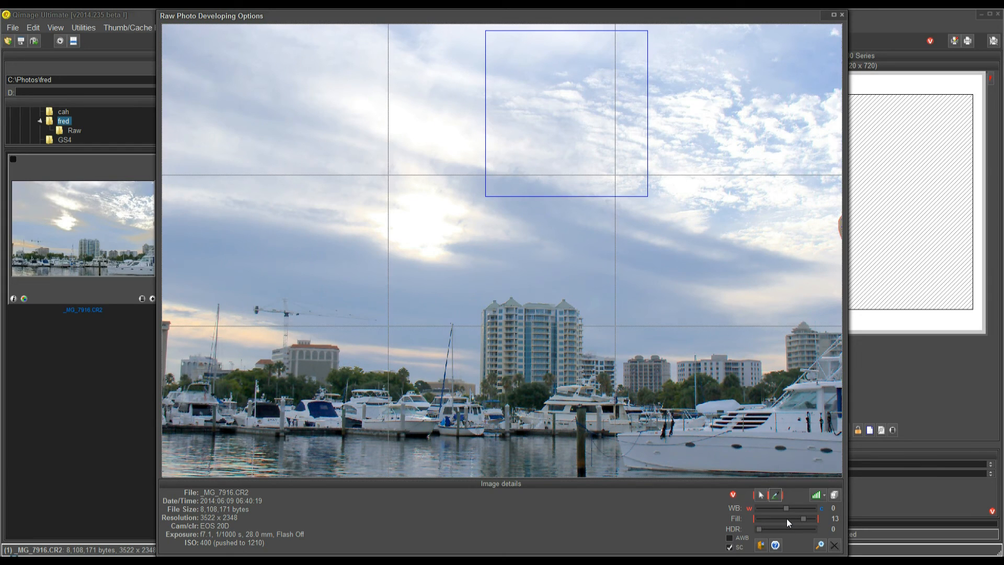
{"action": "double_click", "coordinate": [787, 517]}
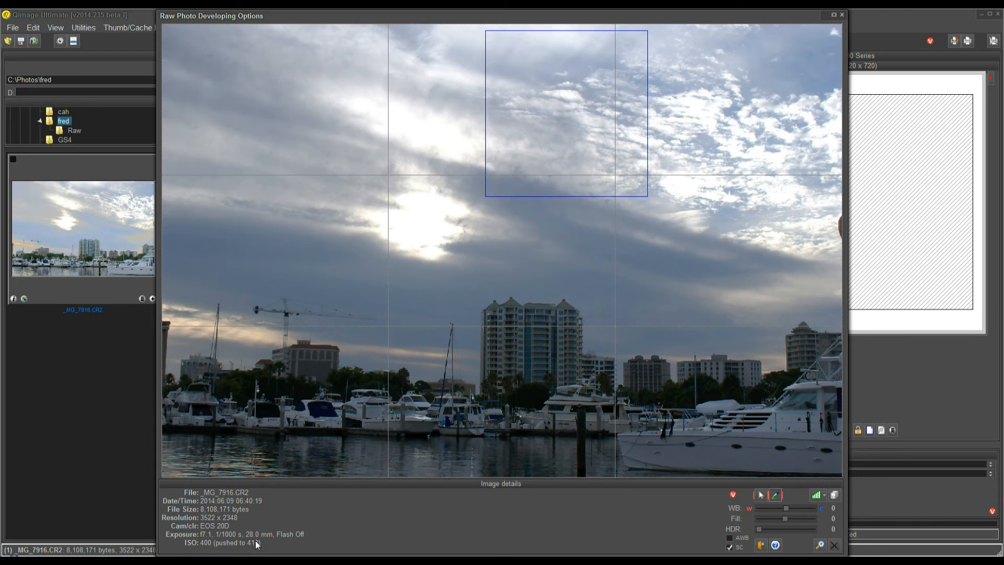
Develop the photo using Normal on a custom rectangle covering the docked boats and the water below them
{"action": "left_click", "coordinate": [761, 495]}
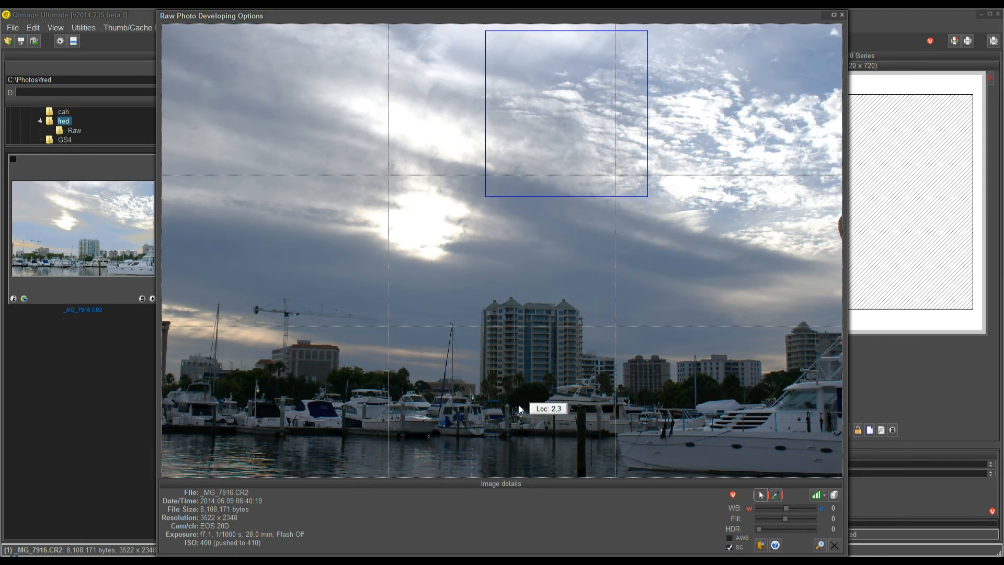
{"action": "left_click_drag", "start_coordinate": [291, 381], "coordinate": [519, 452]}
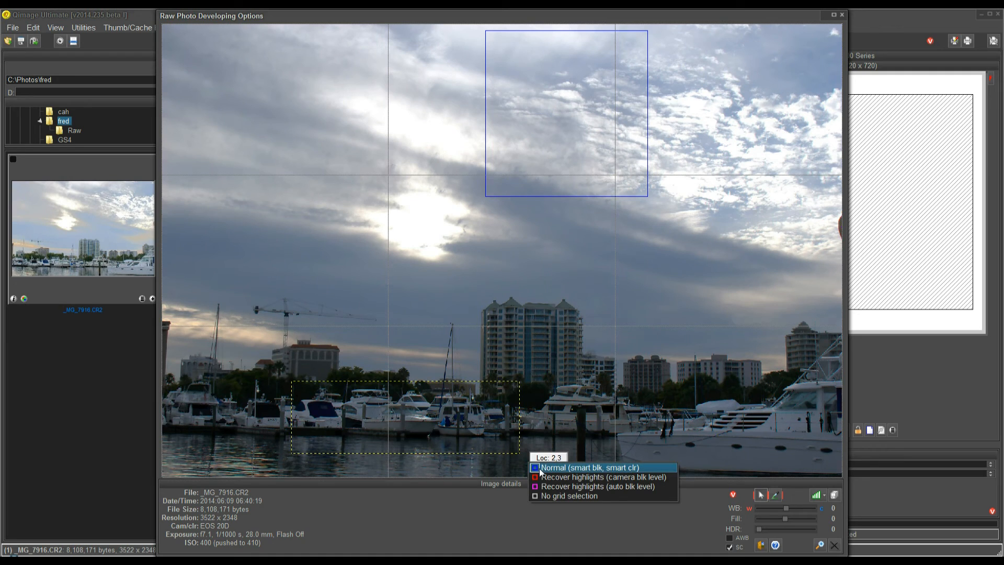
{"action": "left_click", "coordinate": [541, 467]}
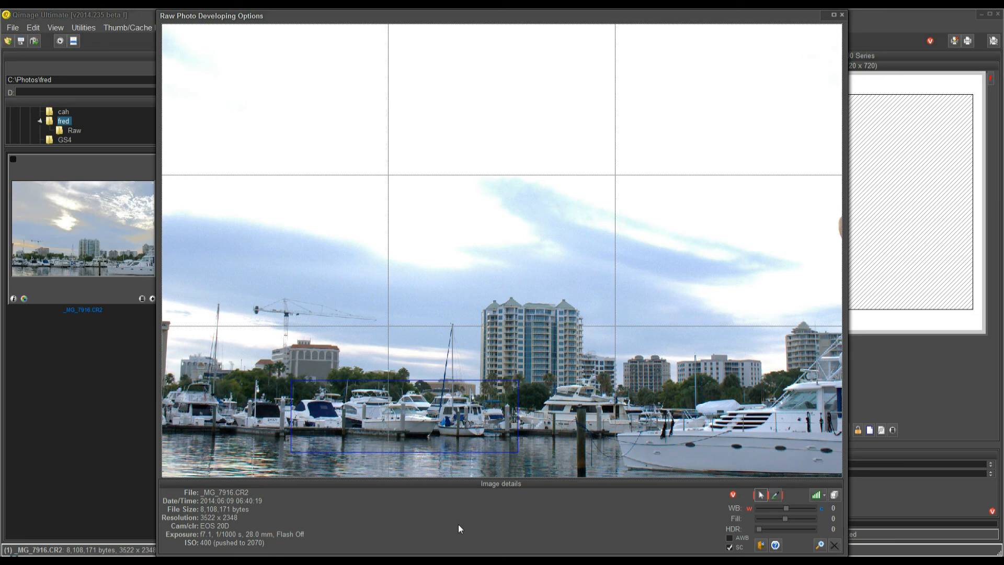
Try Fill amounts of 6 and 20 on the photo and reset Fill to 0
{"action": "left_click", "coordinate": [794, 519]}
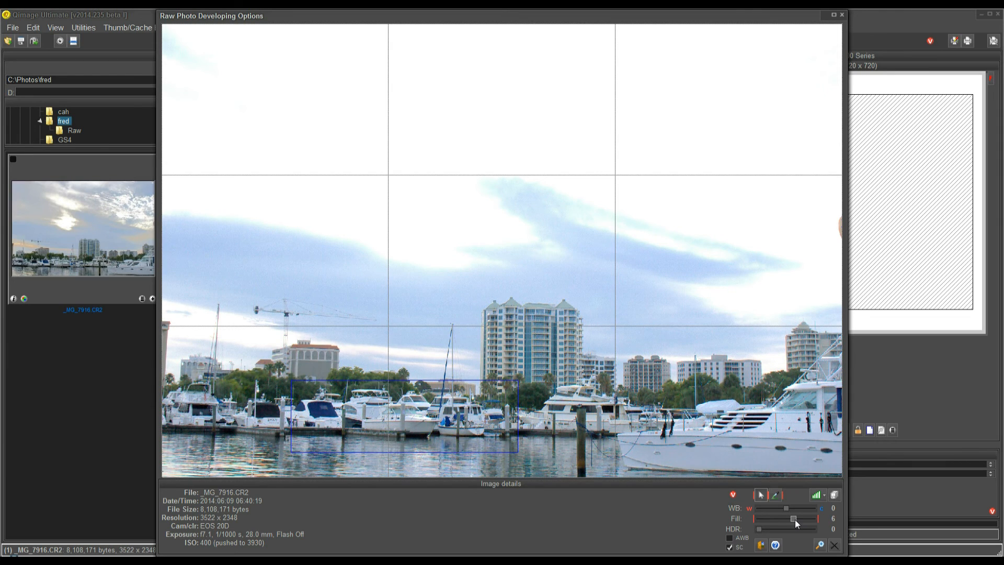
{"action": "left_click_drag", "start_coordinate": [799, 519], "coordinate": [819, 522]}
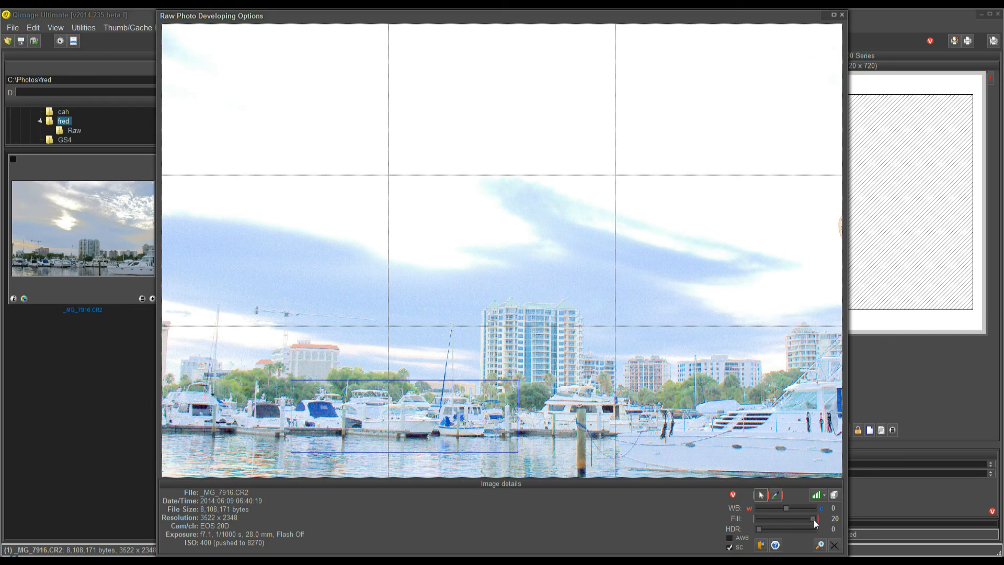
{"action": "right_click", "coordinate": [796, 520]}
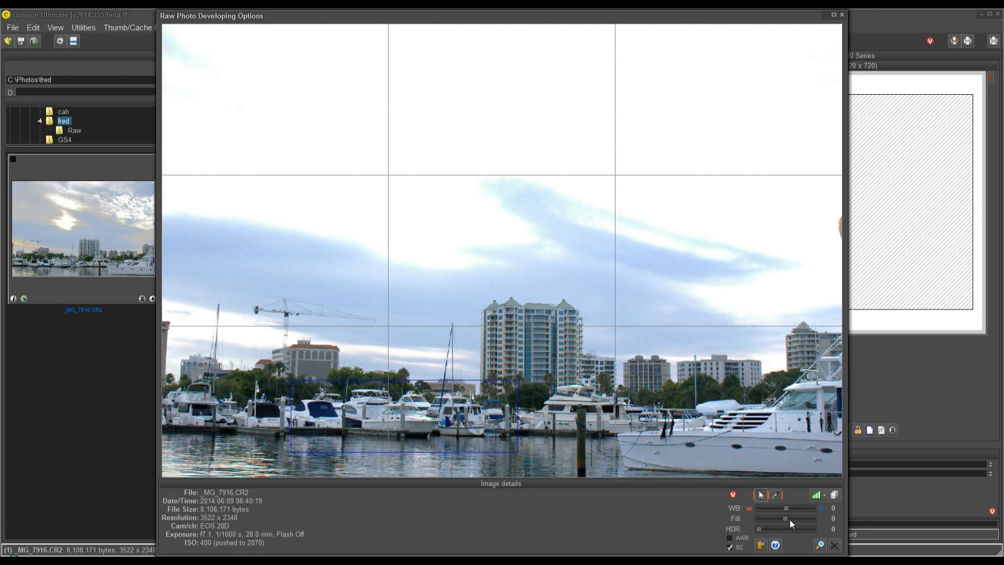
Readjust the white balance with the eyedropper, and try WB values of 6 and -6 before resetting WB to 0
{"action": "left_click", "coordinate": [777, 494]}
{"action": "left_click", "coordinate": [776, 493]}
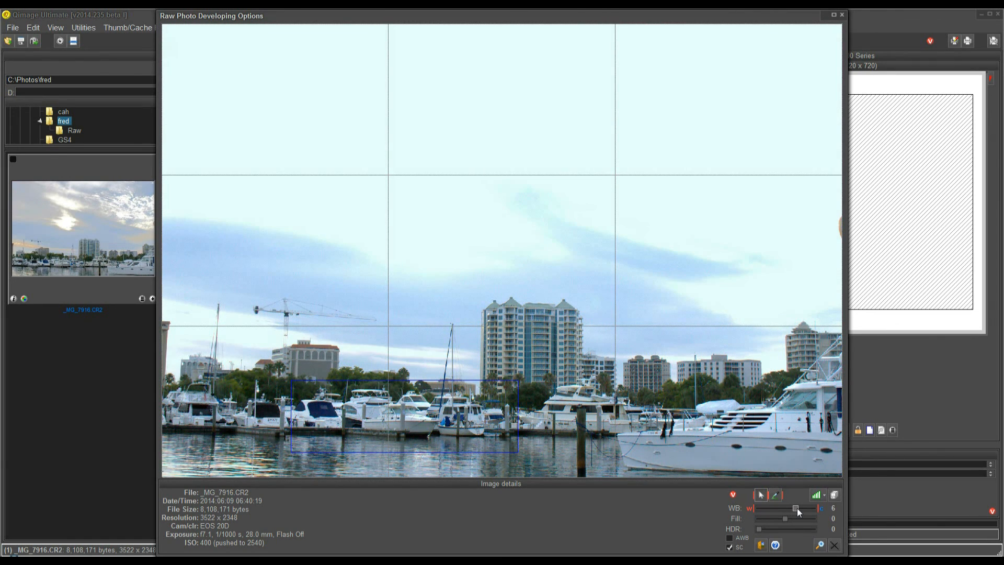
{"action": "left_click_drag", "start_coordinate": [780, 510], "coordinate": [775, 510]}
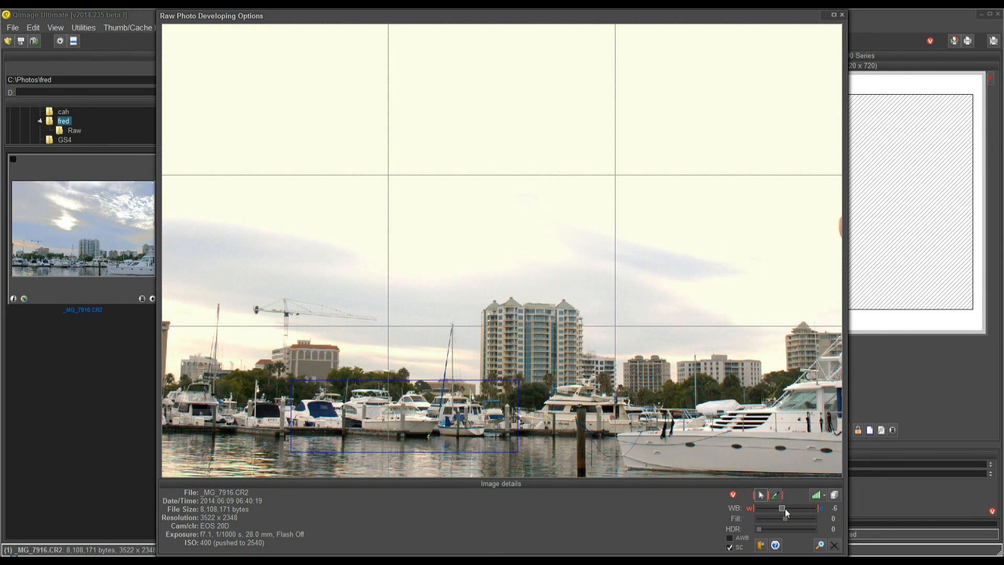
{"action": "left_click_drag", "start_coordinate": [786, 509], "coordinate": [788, 507]}
{"action": "right_click", "coordinate": [773, 509]}
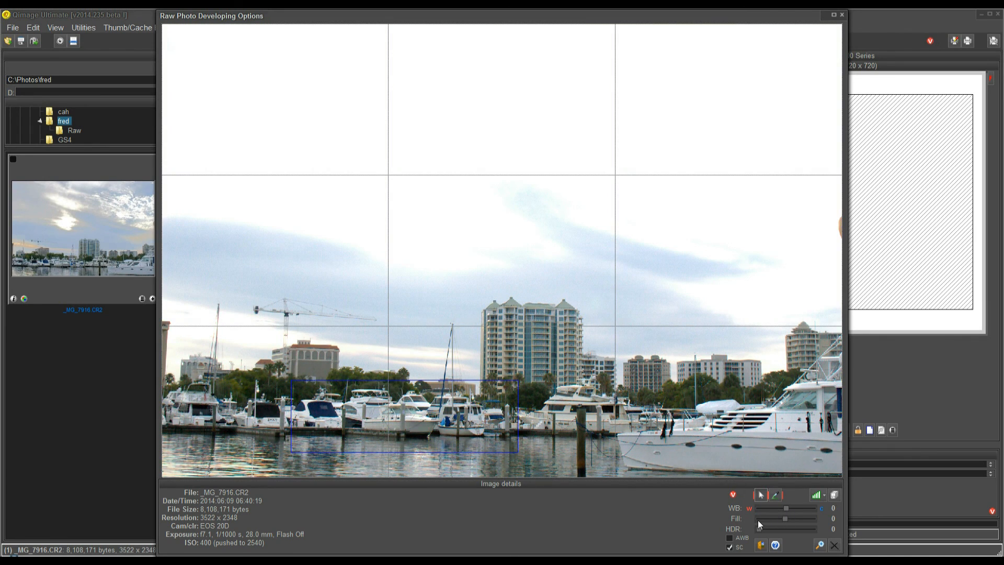
Clear the custom rectangle over the boats by choosing no grid selection
{"action": "left_click", "coordinate": [760, 494]}
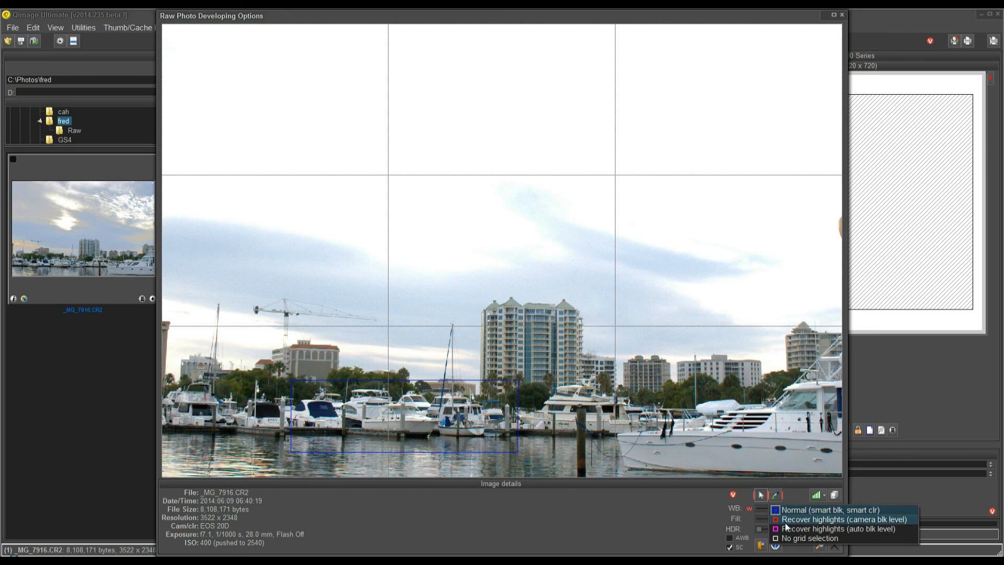
{"action": "left_click", "coordinate": [788, 538]}
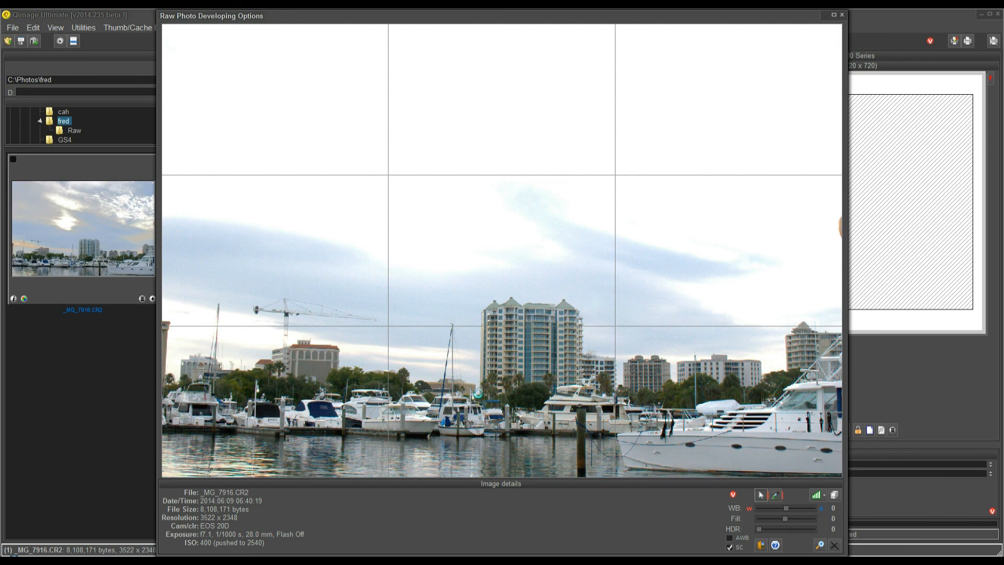